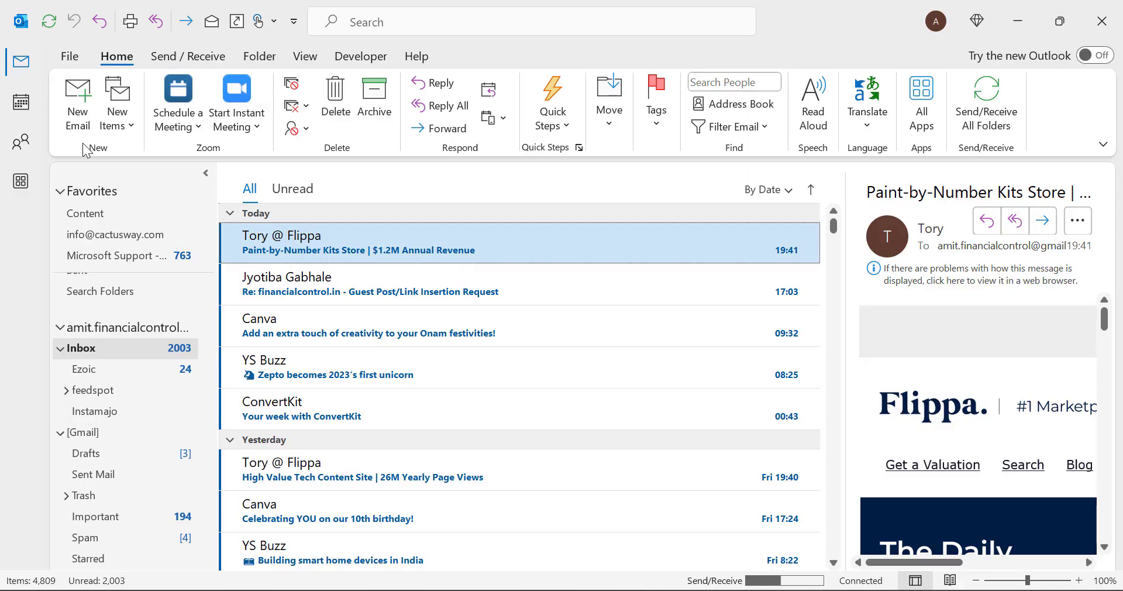
- Start a new email, put the cursor in its body, and show the Insert tools
key("ctrl+n")
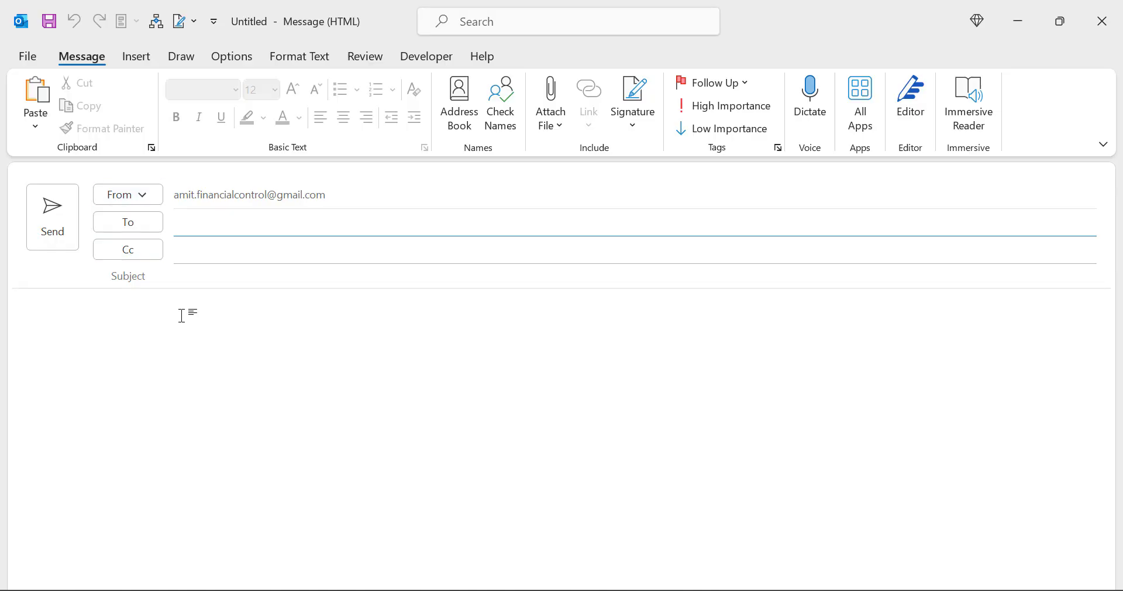
left_click(182, 315)
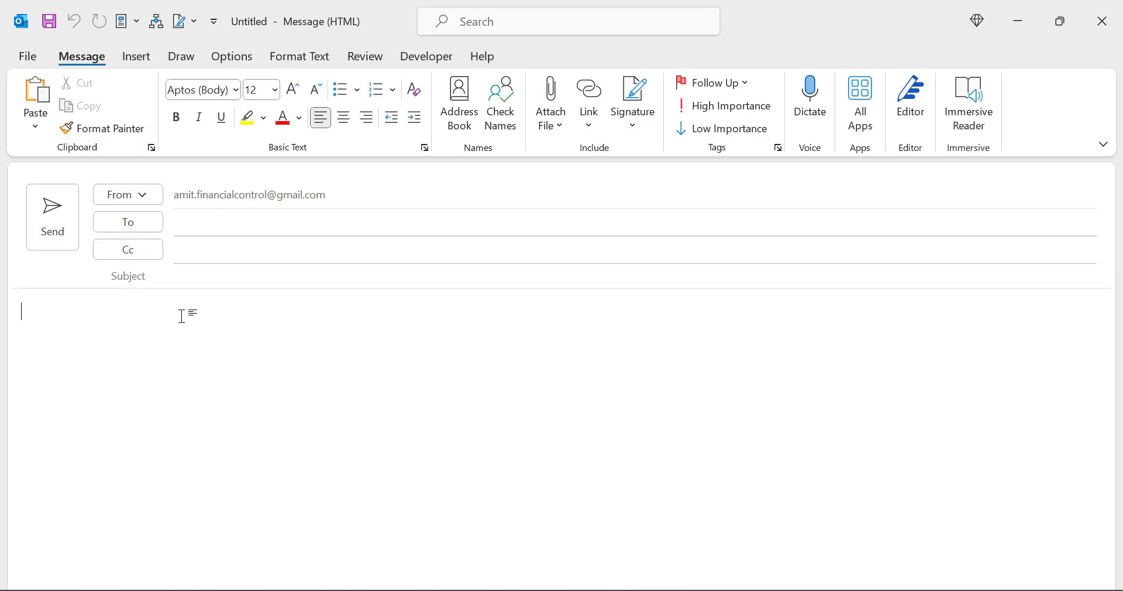
left_click(140, 59)
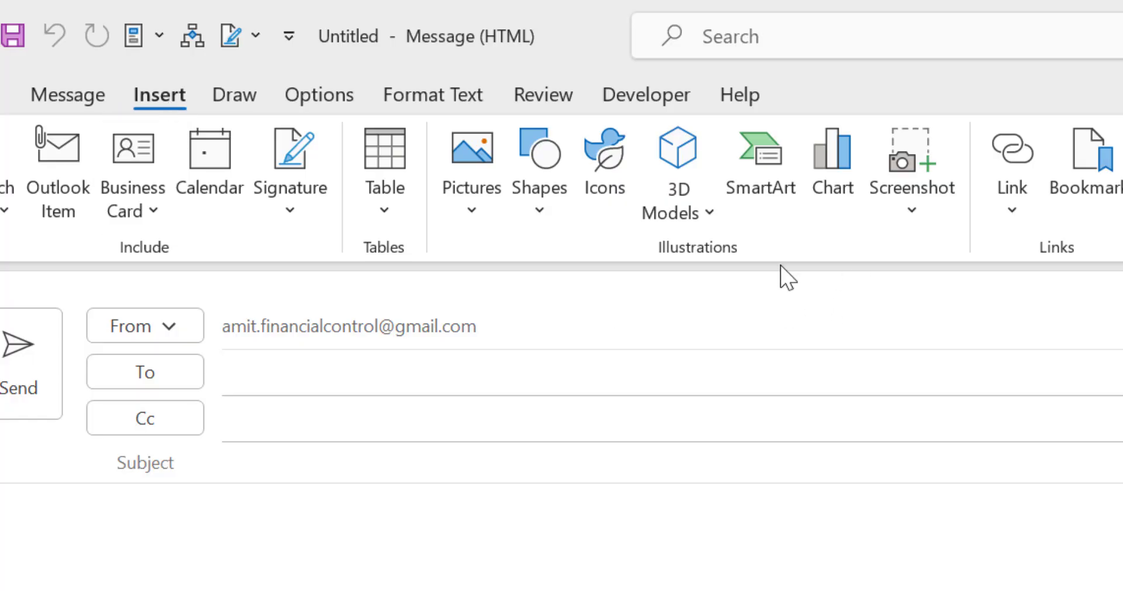
mouse_move(911, 170)
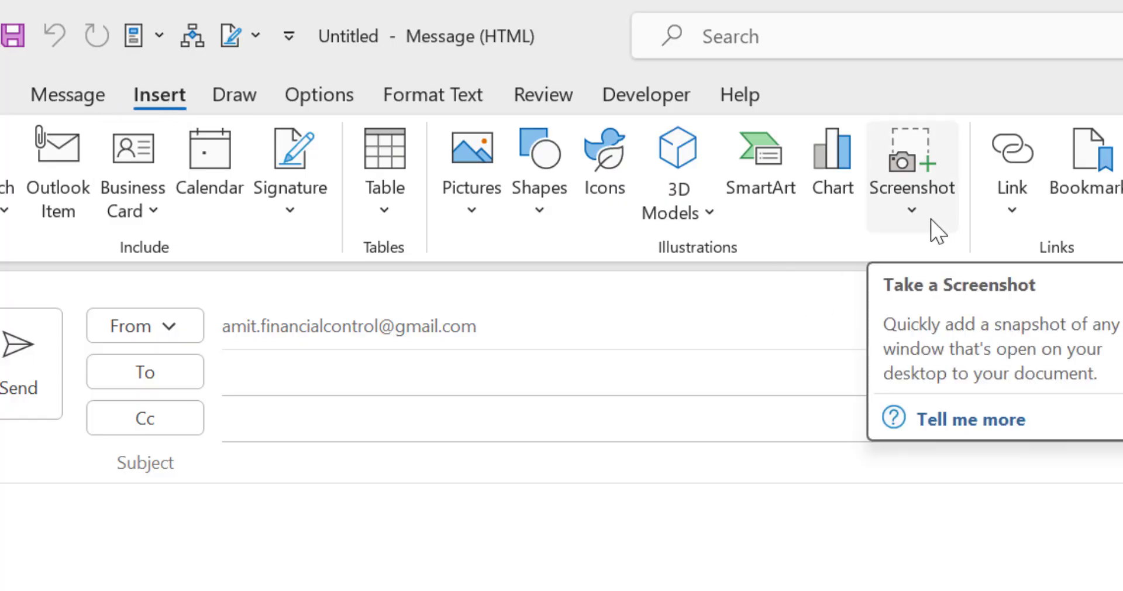
- Open the Screenshot gallery listing the available windows
left_click(597, 131)
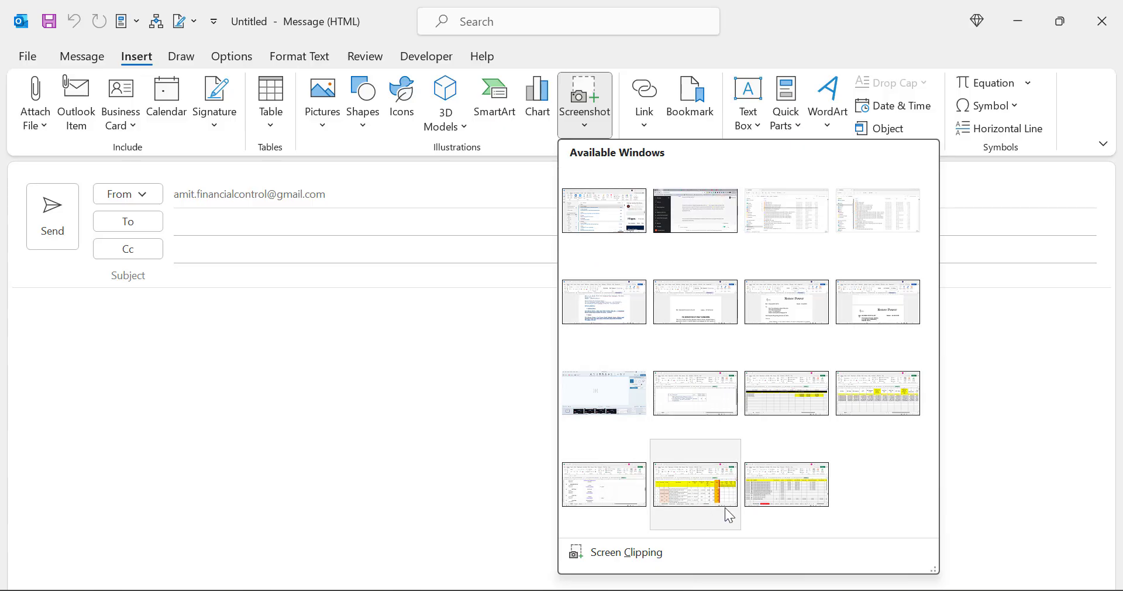
- Insert the Excel window screenshot and shrink it to about 8.48 × 15.98 cm
left_click(698, 481)
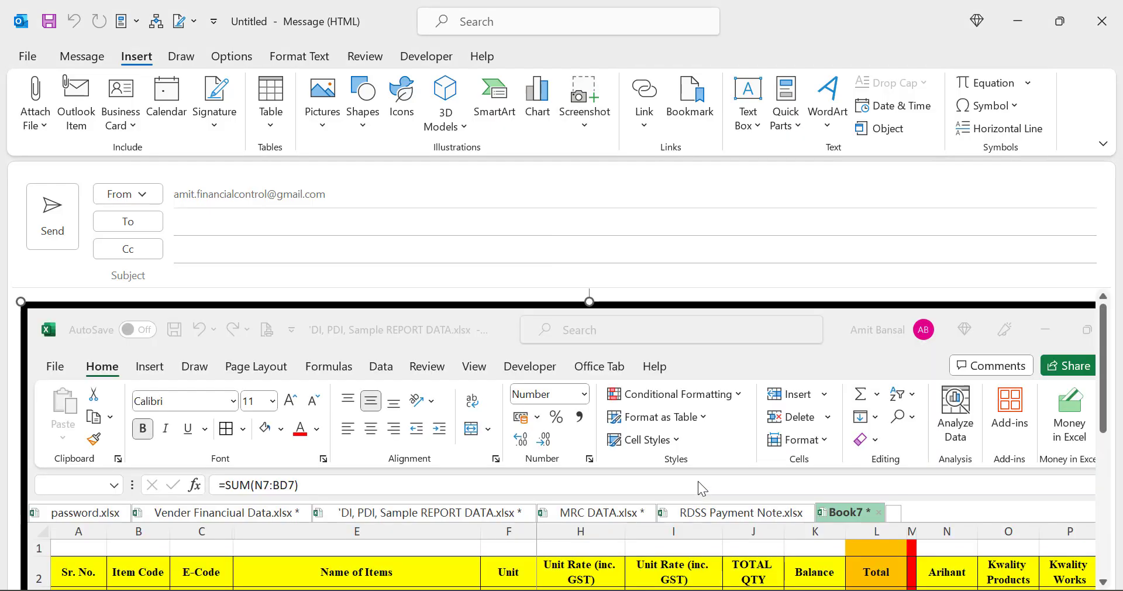
scroll(702, 488, "down", 5)
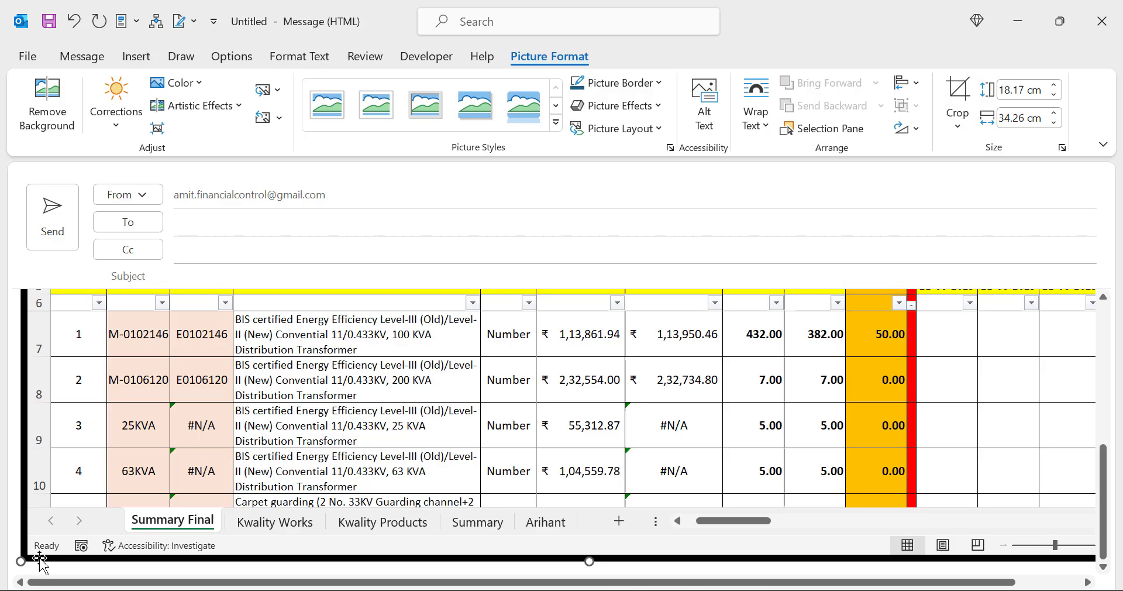
left_click_drag(23, 562, 364, 401)
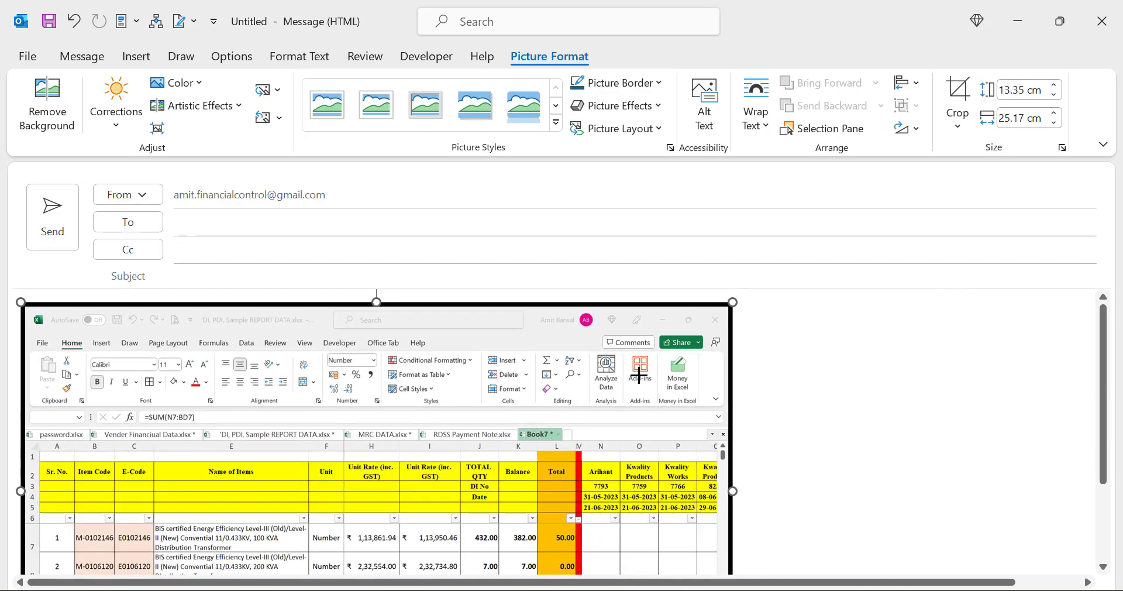
scroll(766, 416, "down", 3)
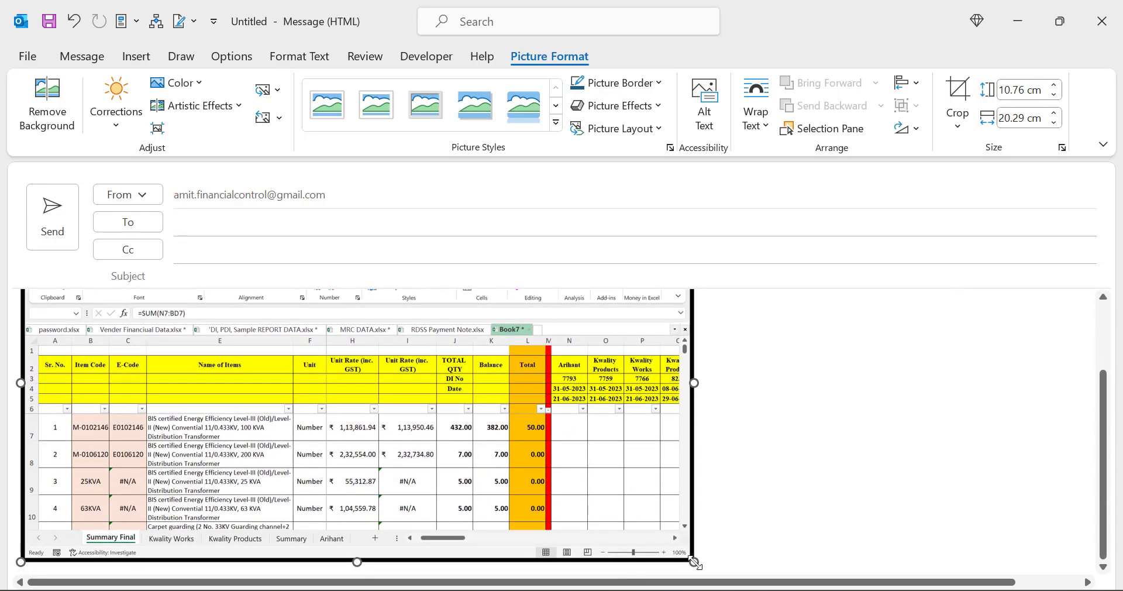
left_click_drag(694, 562, 551, 487)
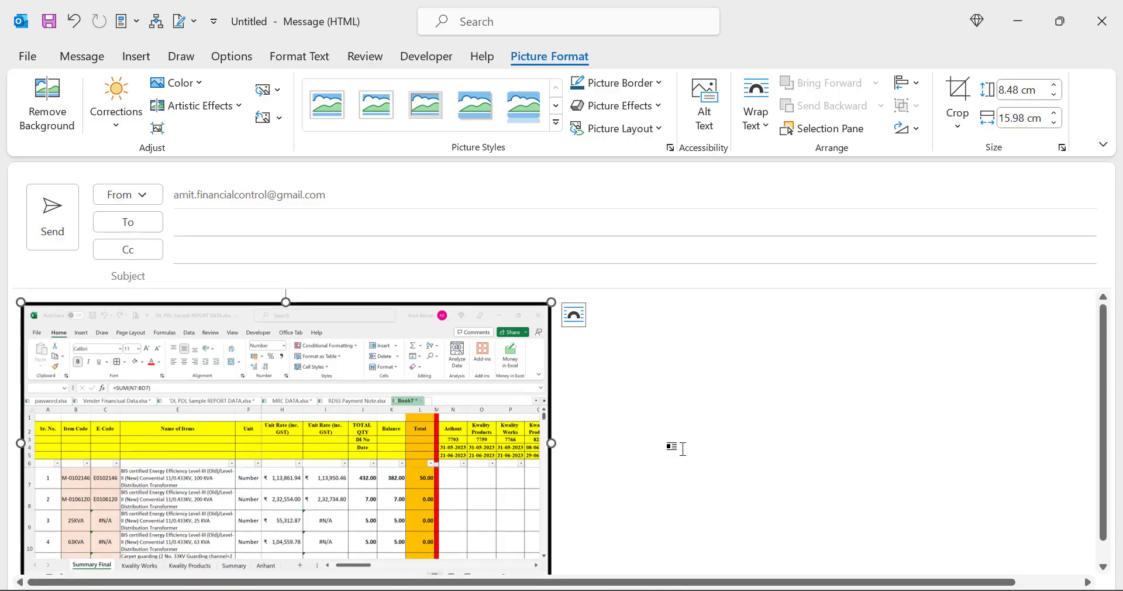
left_click(751, 400)
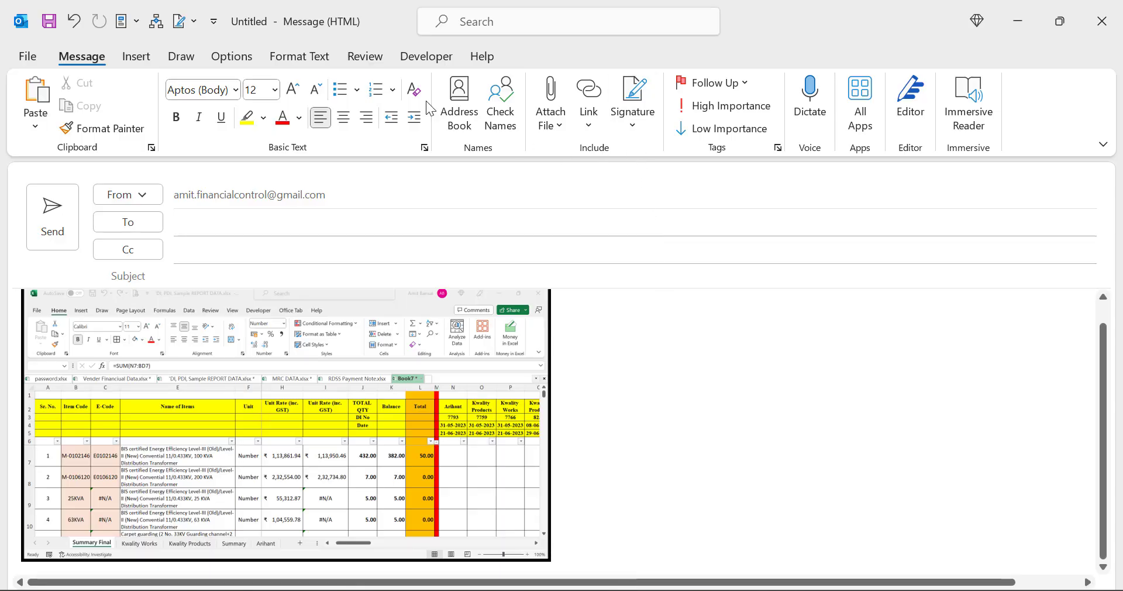
- Use Screen Clipping to capture the Outlook inbox area into the message
left_click(150, 58)
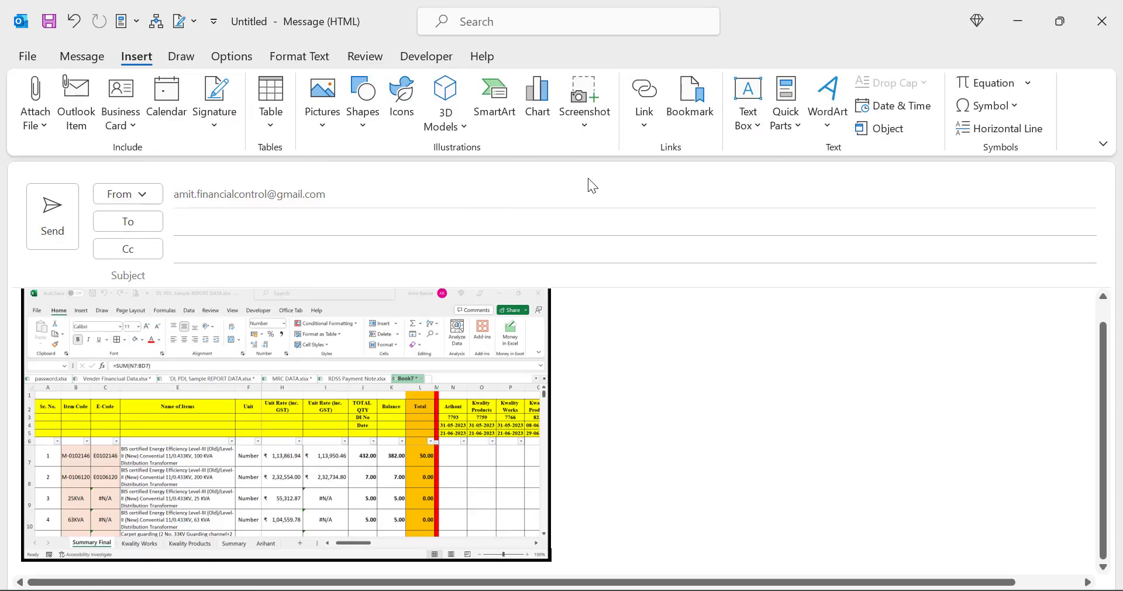
left_click(579, 130)
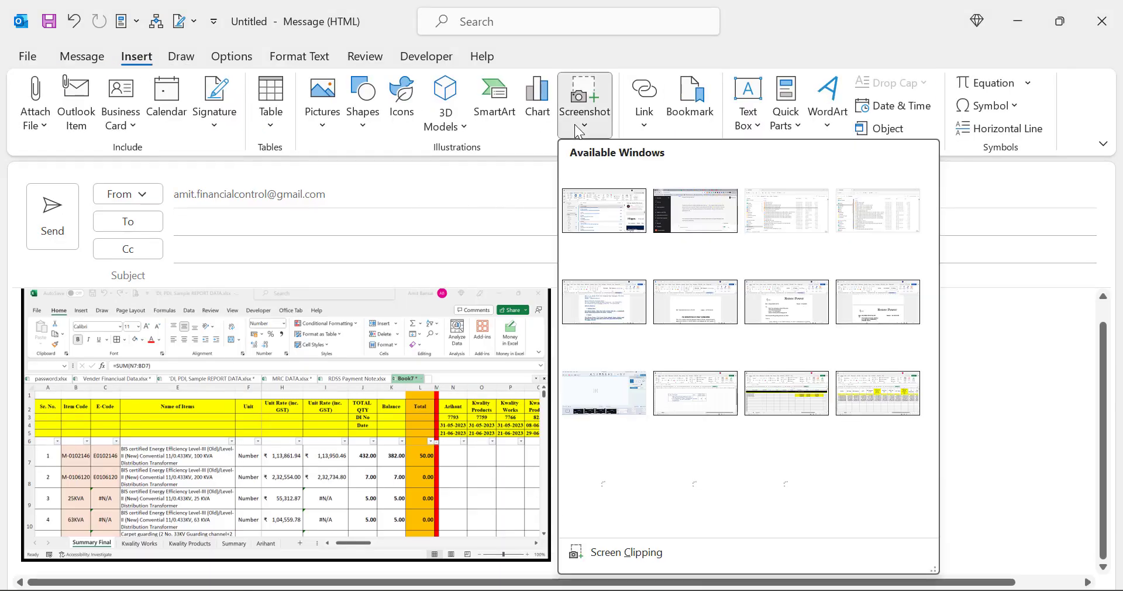
left_click(652, 557)
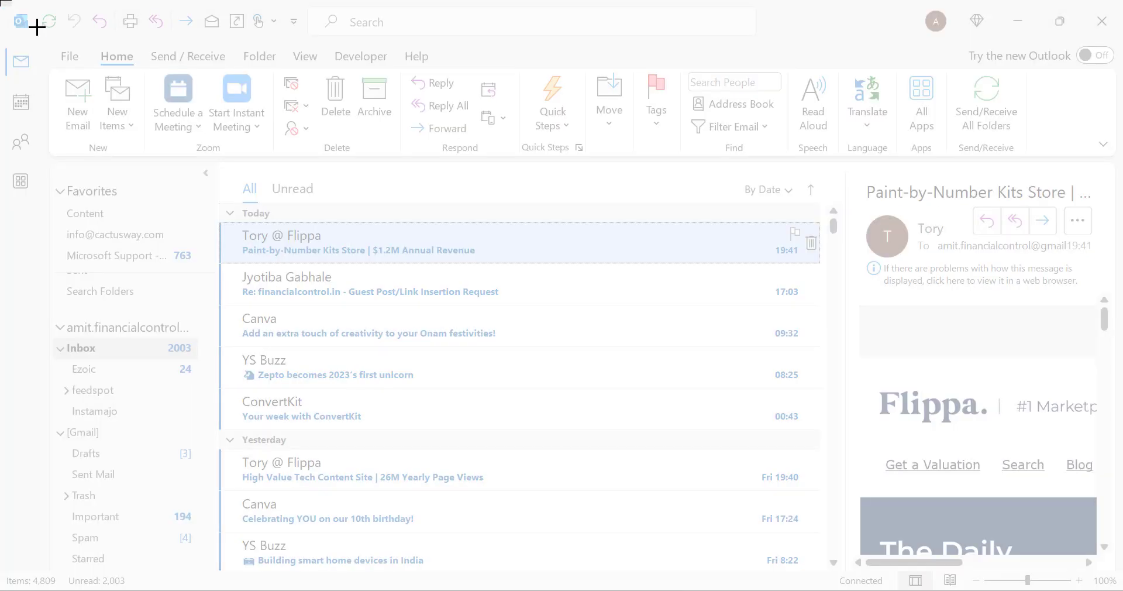
mouse_move(2, 1)
left_mouse_down()
mouse_move(132, 101)
mouse_move(451, 256)
mouse_move(469, 296)
left_mouse_up()
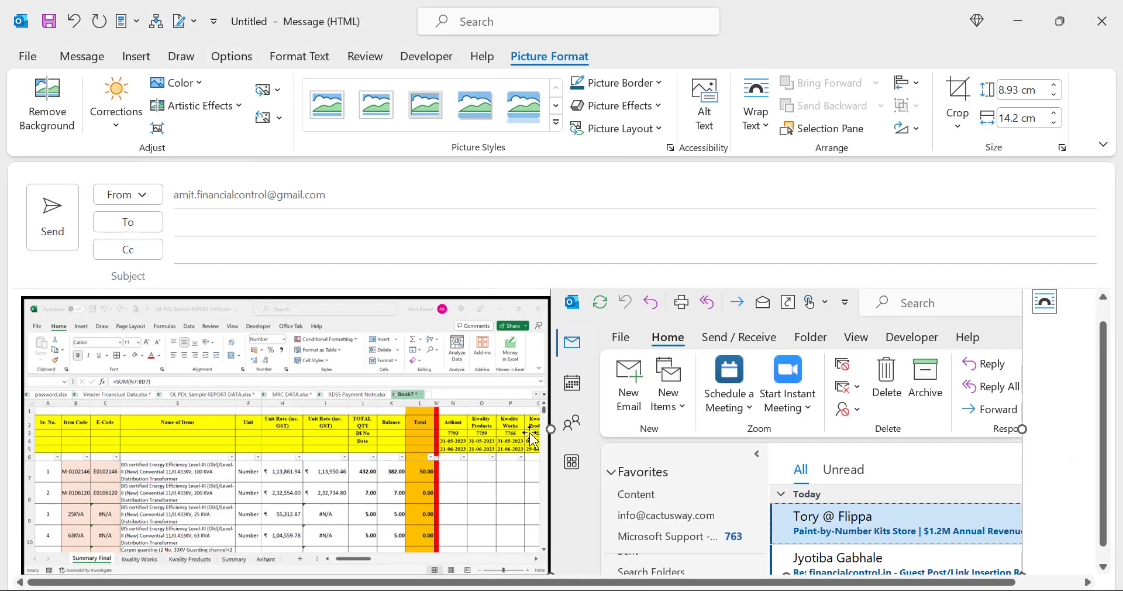
scroll(755, 451, "down", 1)
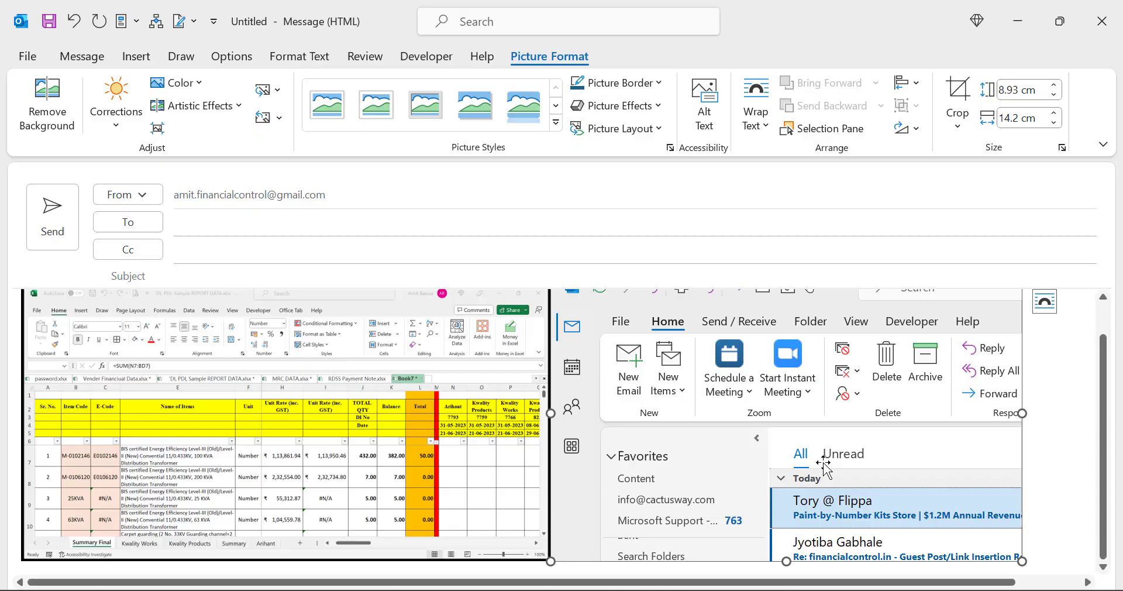
left_click(1077, 416)
scroll(1077, 416, "up", 2)
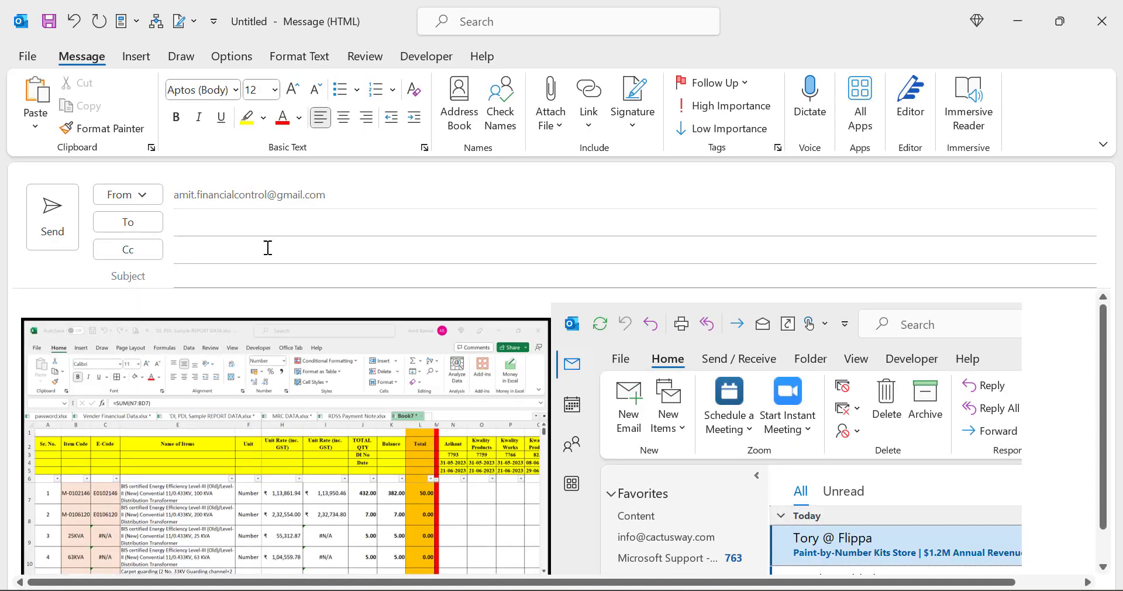
left_click(279, 225)
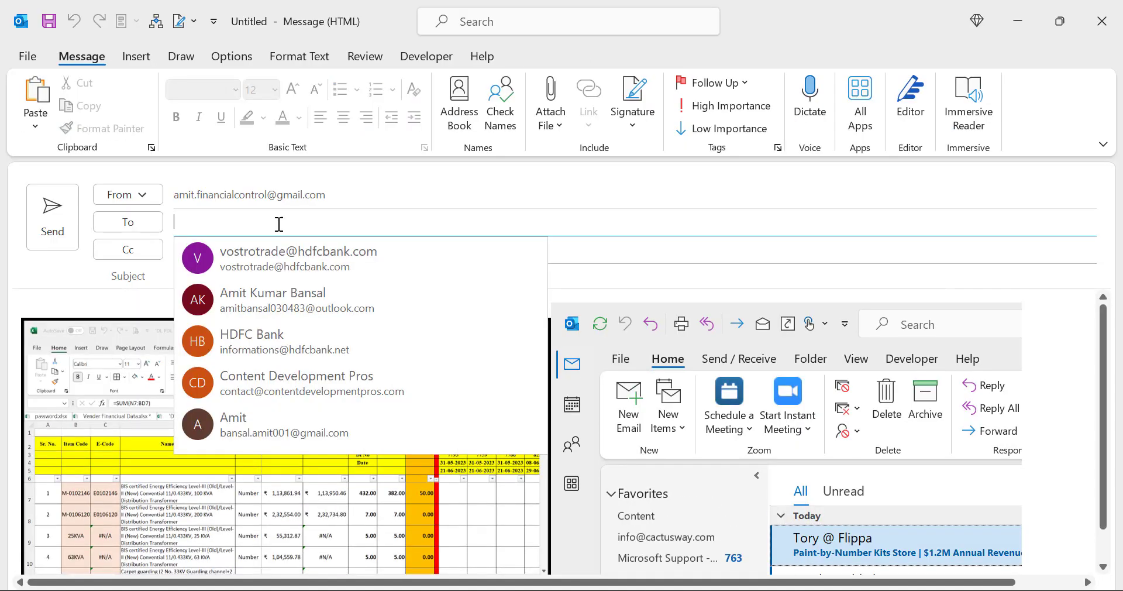
left_click(251, 277)
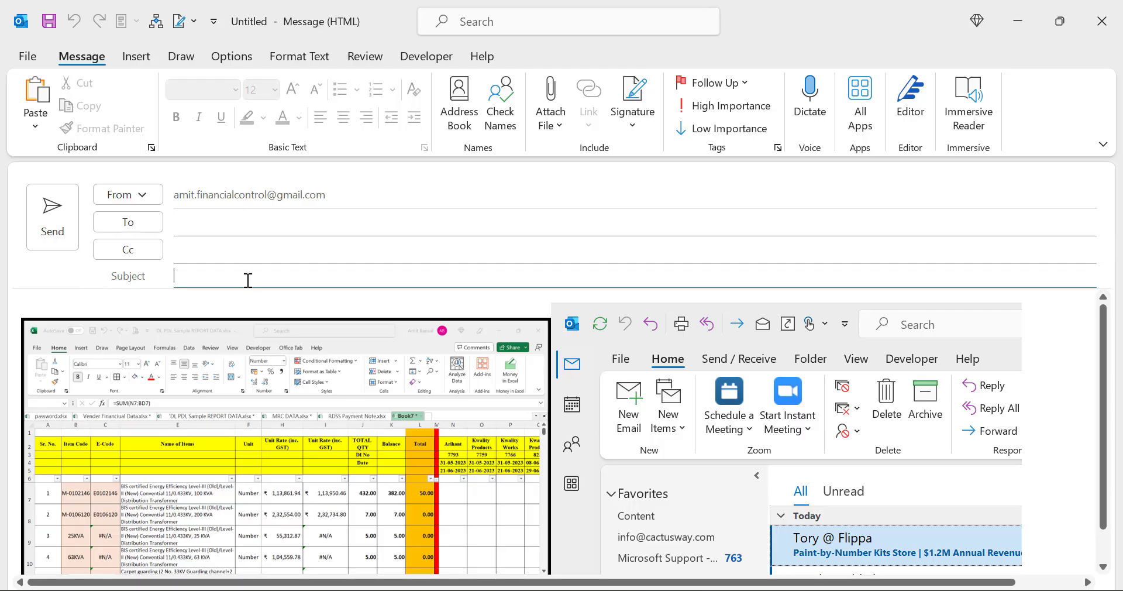
left_click(114, 308)
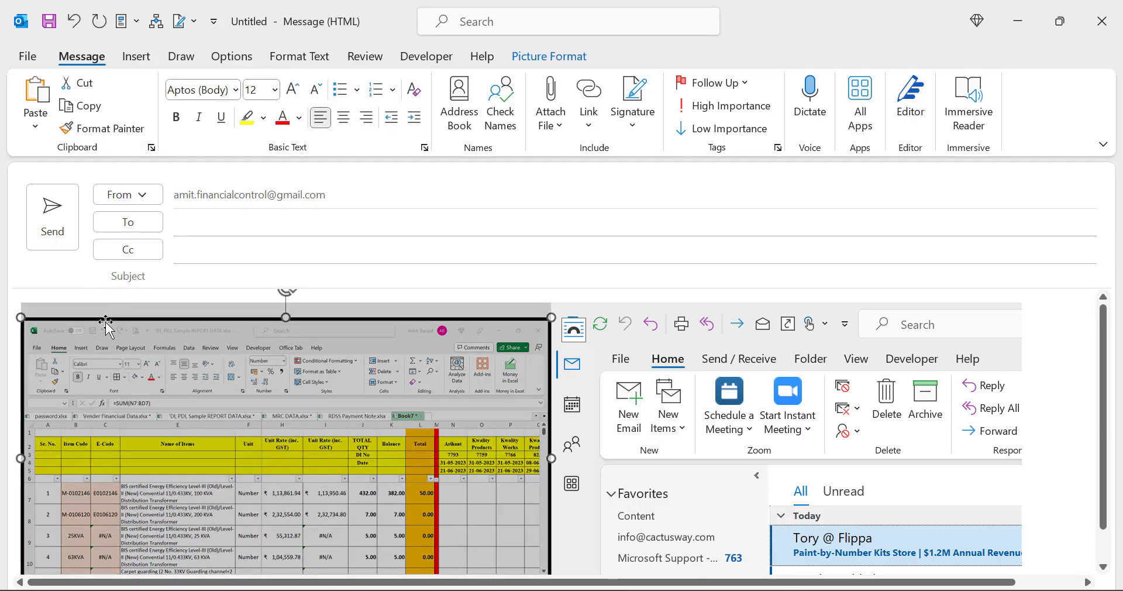
scroll(948, 445, "down", 1)
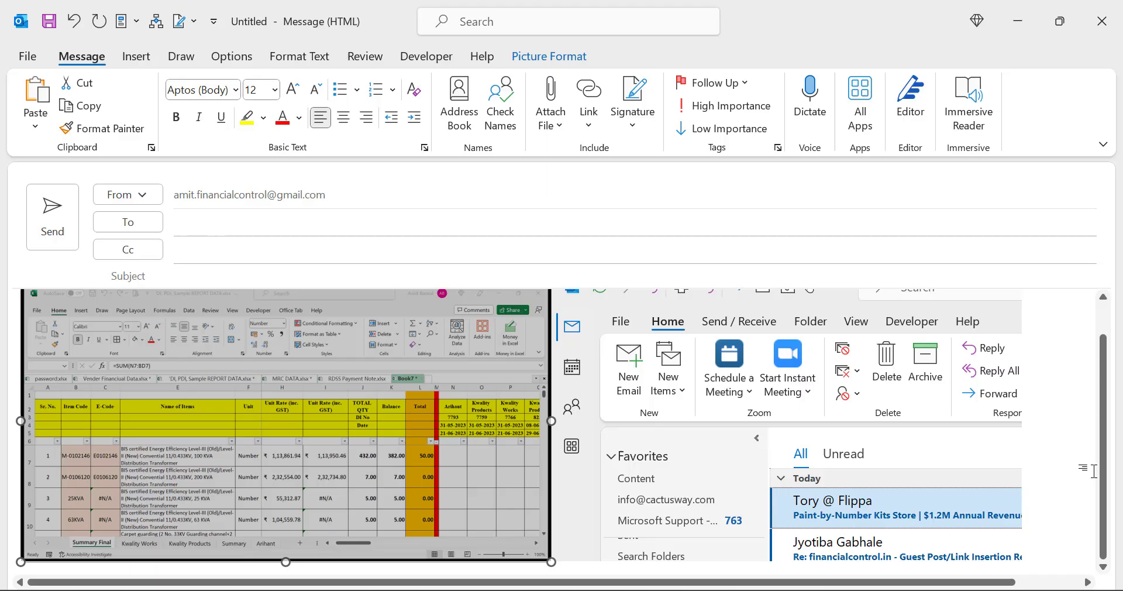
left_click(1071, 429)
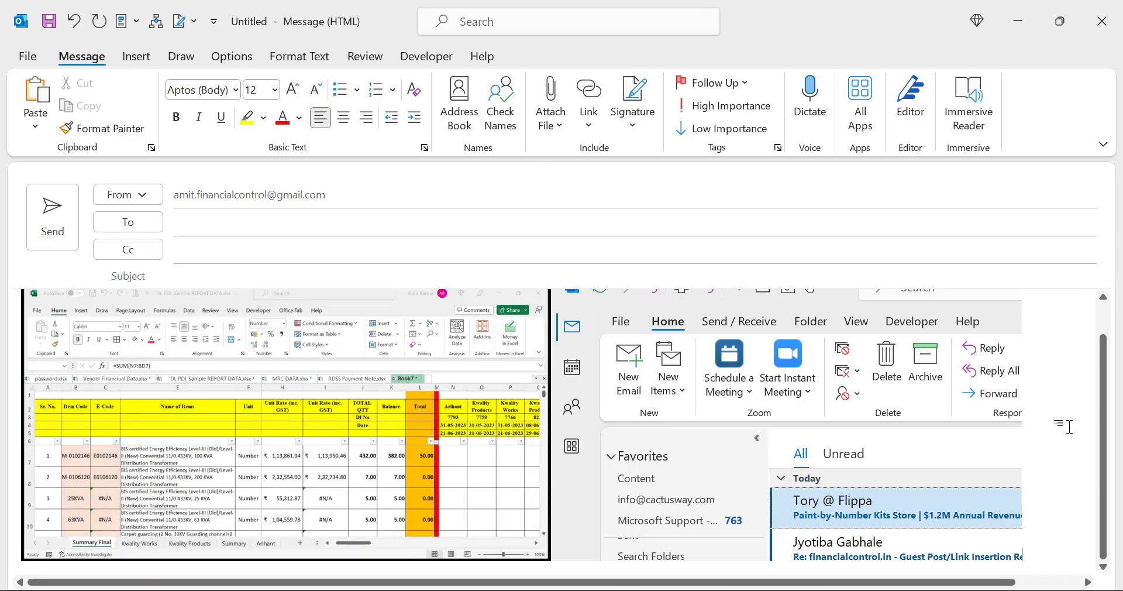